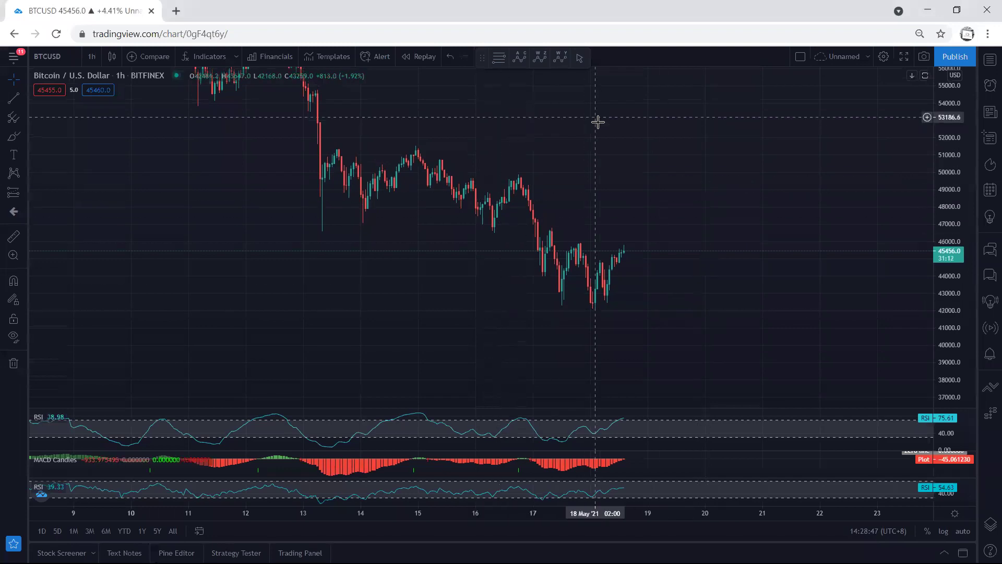
Step: Draw yellow freehand marks and an ellipse around the latest hourly BTCUSD candles, then clear them
left_click(421, 101)
left_click_drag(556, 264, 561, 287)
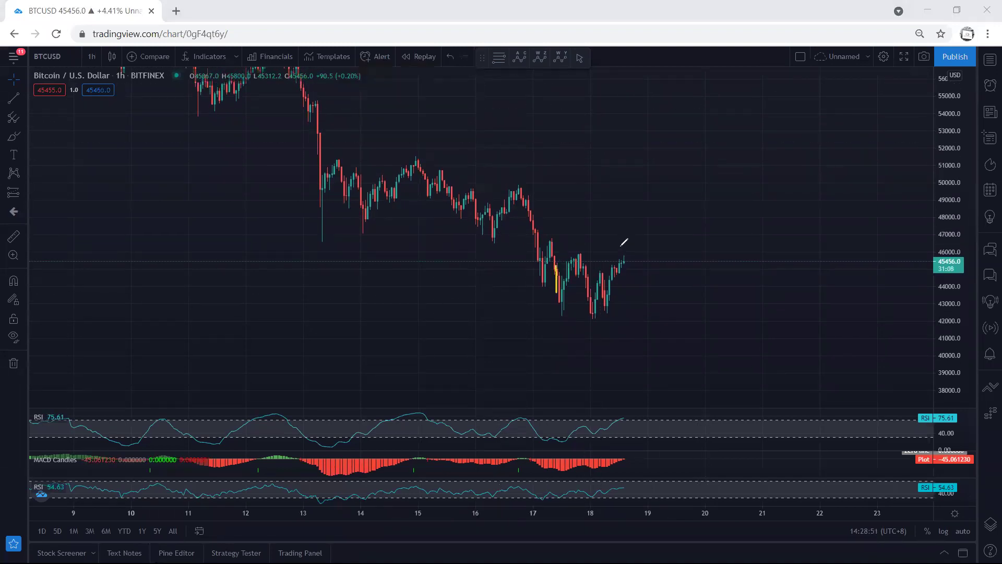
left_click_drag(566, 222, 562, 249)
mouse_move(576, 249)
left_mouse_down()
mouse_move(633, 251)
mouse_move(603, 311)
mouse_move(564, 312)
mouse_move(586, 243)
left_mouse_up()
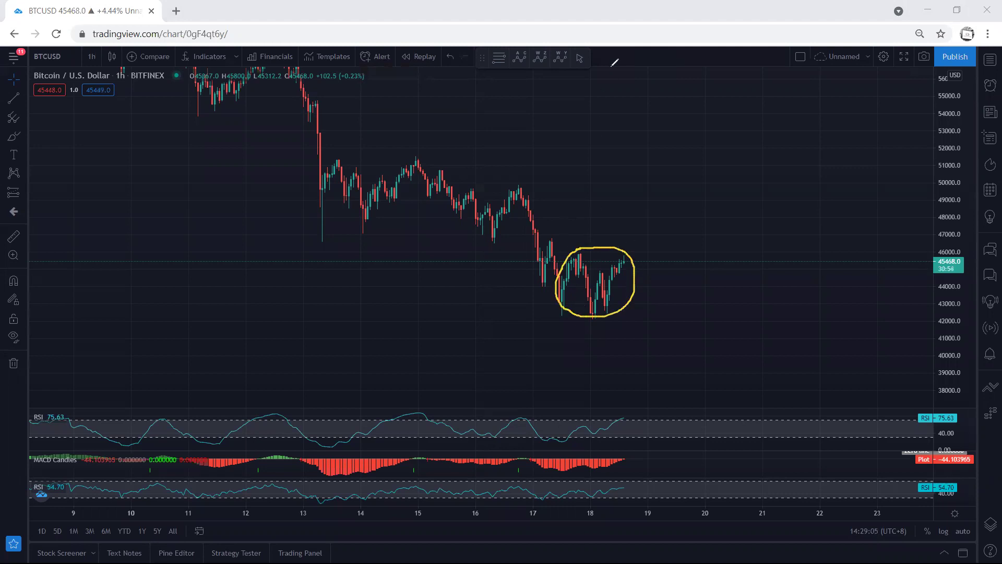
key("Escape")
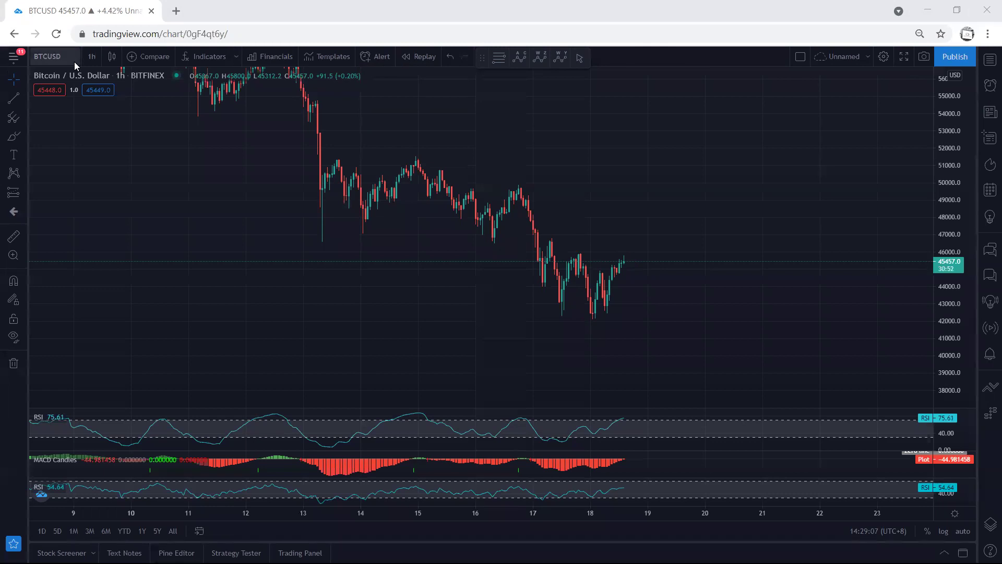
left_click(92, 56)
Step: Switch the chart to the 1-day interval and turn on freehand annotation
left_click(99, 317)
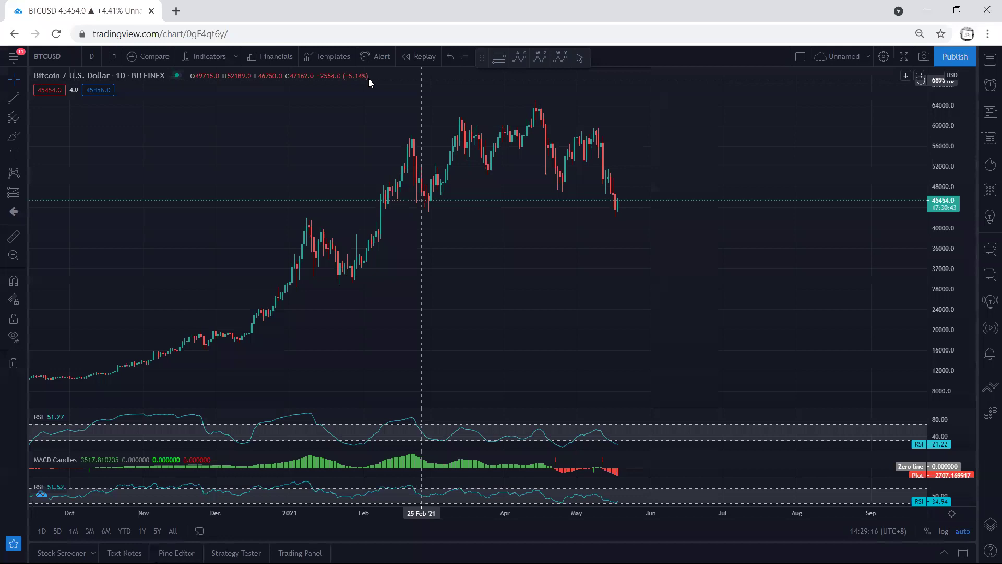
key("ctrl+2")
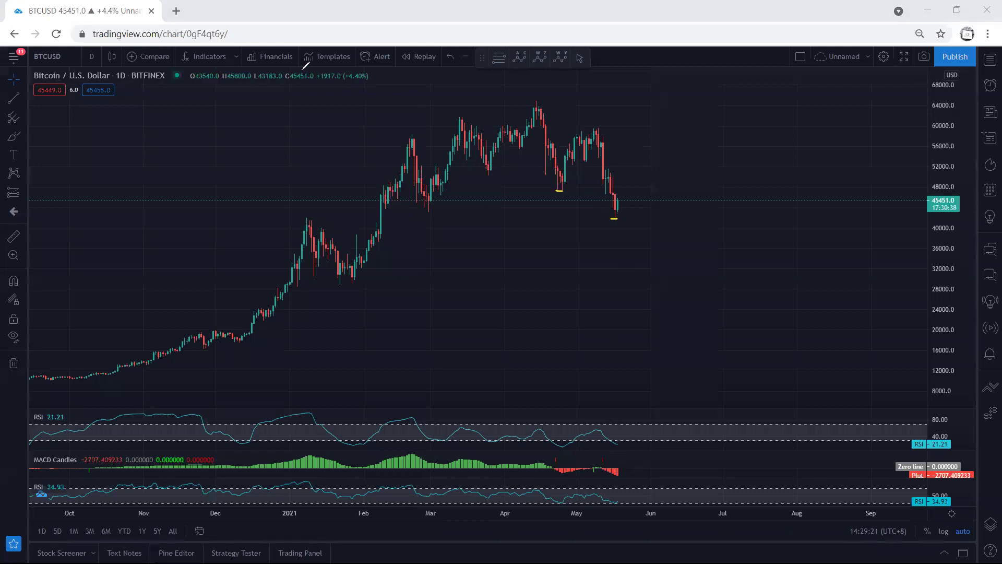
double_click(668, 467)
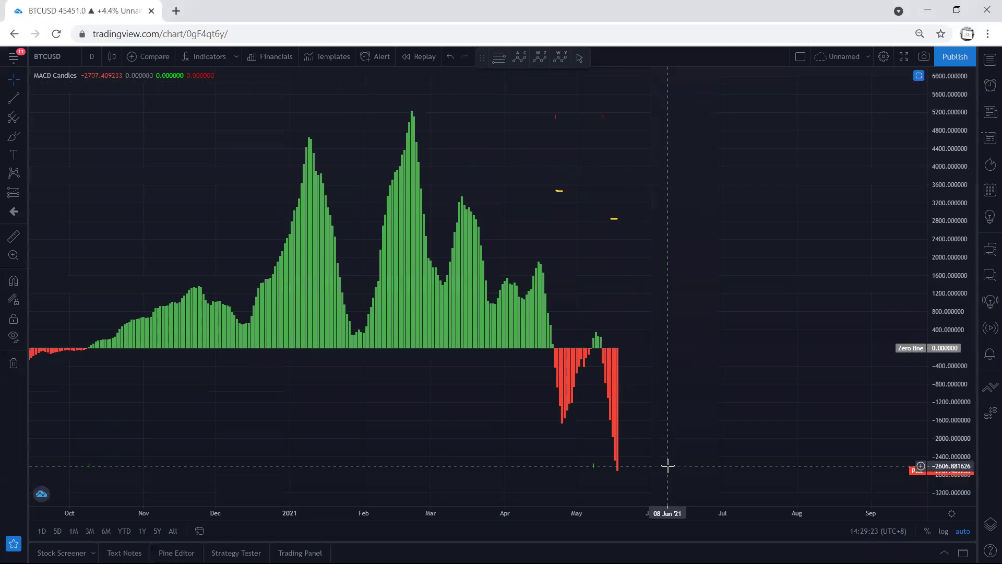
double_click(669, 466)
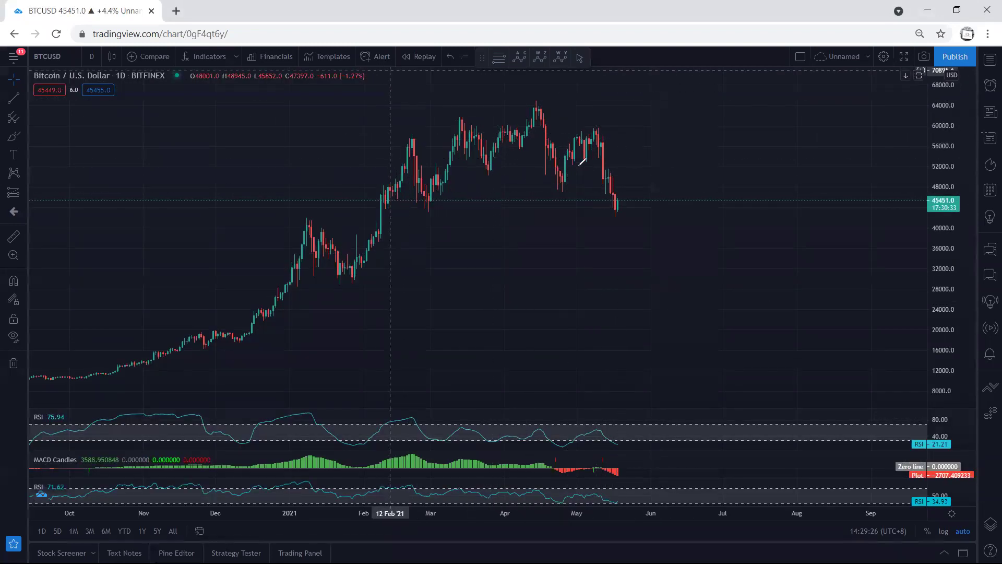
Step: Sketch yellow rebound paths plus upper and lower channel lines around the May decline
left_click_drag(616, 208, 634, 118)
left_click_drag(531, 100, 414, 121)
left_click_drag(457, 203, 416, 211)
mouse_move(568, 155)
left_mouse_down()
mouse_move(609, 126)
mouse_move(620, 193)
left_mouse_up()
left_click_drag(531, 100, 405, 128)
left_click_drag(432, 210, 629, 211)
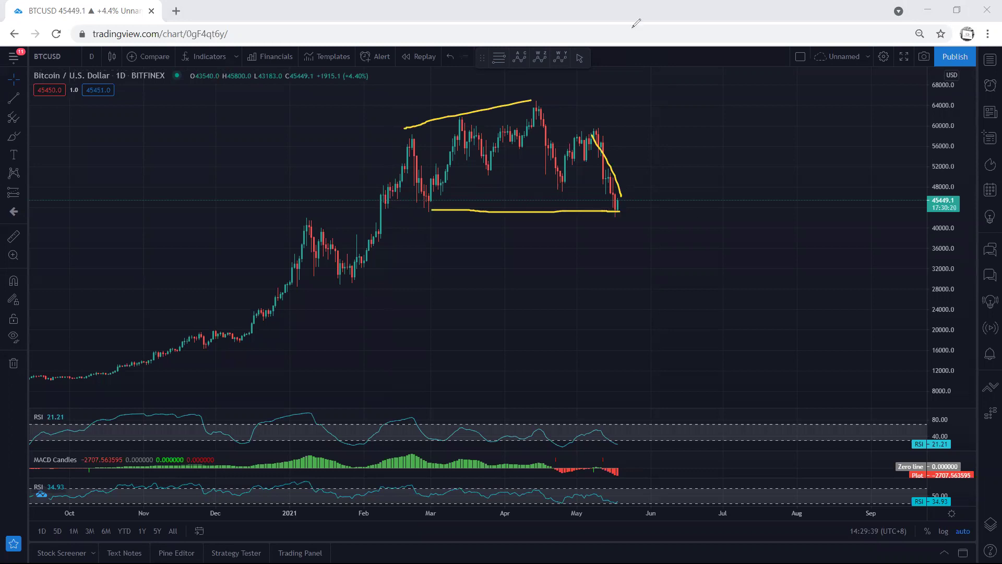
Step: Add a horizontal line at the 43069 support level, then delete it
left_click(23, 99)
left_click(42, 182)
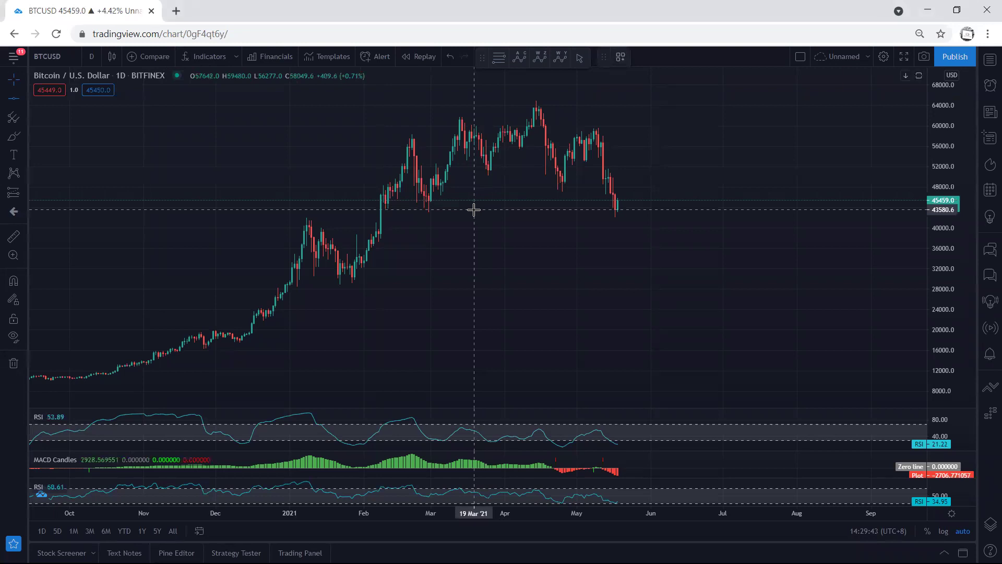
left_click(477, 211)
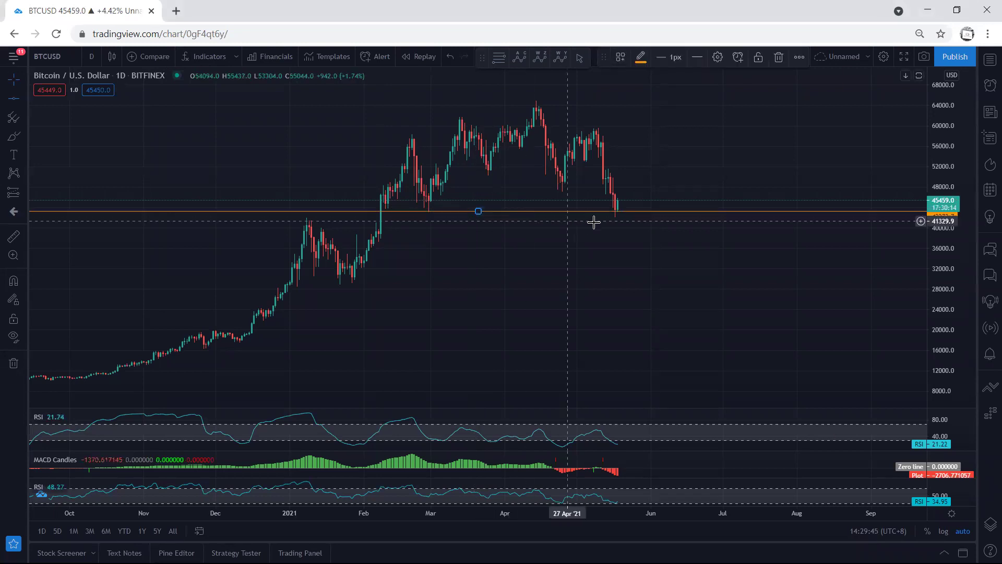
key("Delete")
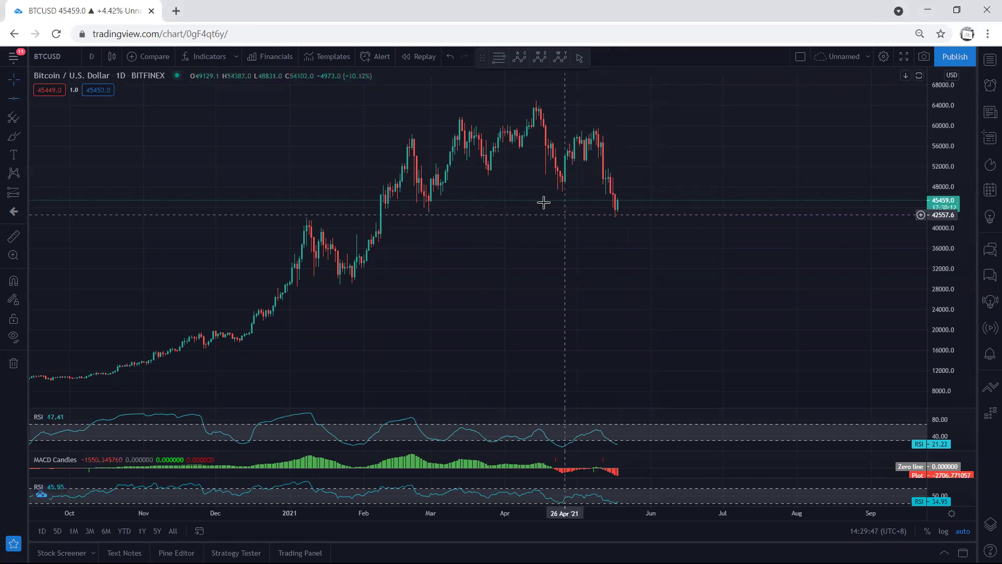
left_click_drag(311, 118, 325, 128)
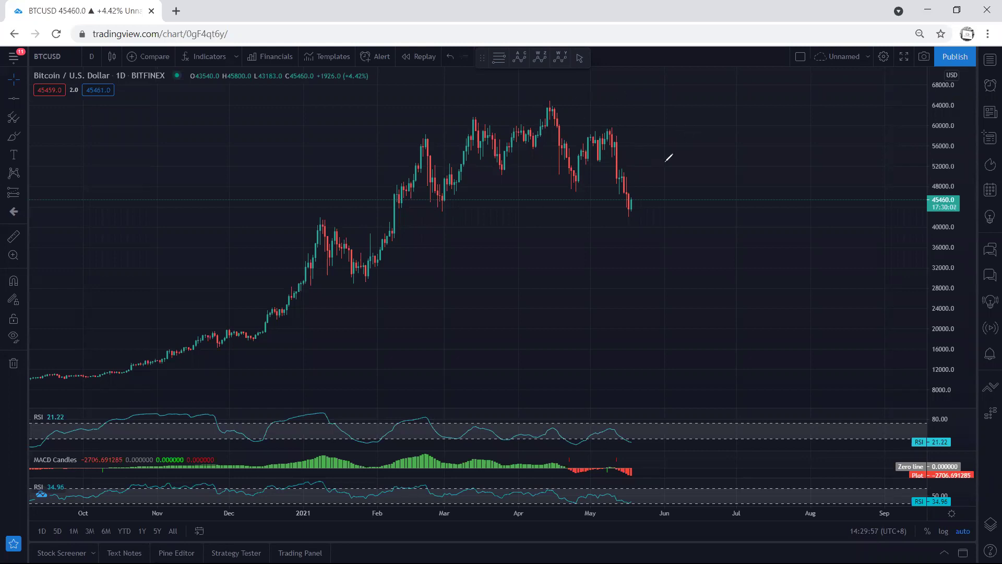
Step: Sketch zig-zag, curved and descending yellow scenarios from the May price action, then undo them
left_click_drag(631, 204, 671, 167)
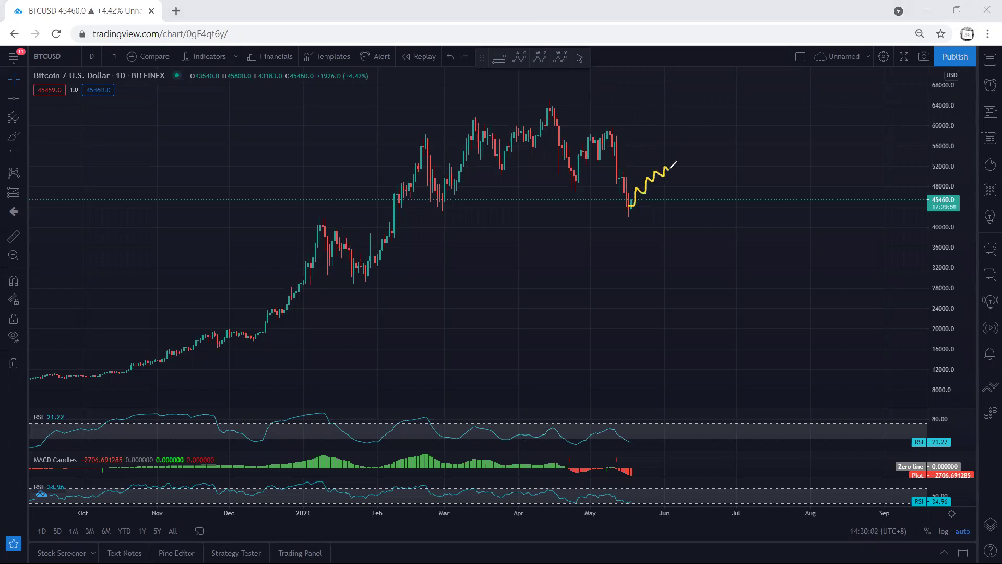
left_click_drag(630, 139, 659, 158)
left_click_drag(580, 186, 621, 205)
mouse_move(663, 168)
left_mouse_down()
mouse_move(698, 231)
mouse_move(729, 113)
left_mouse_up()
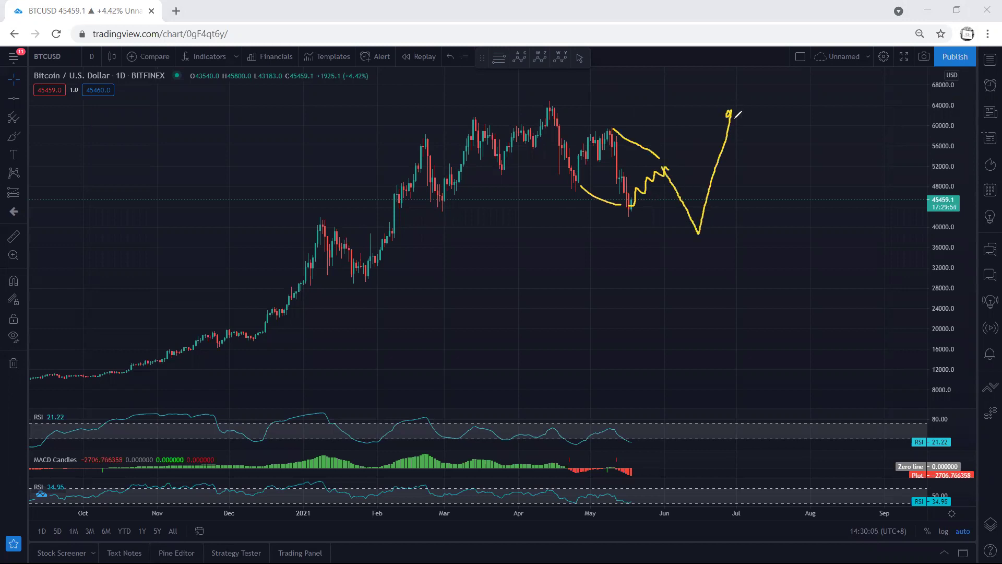
left_click_drag(559, 118, 705, 223)
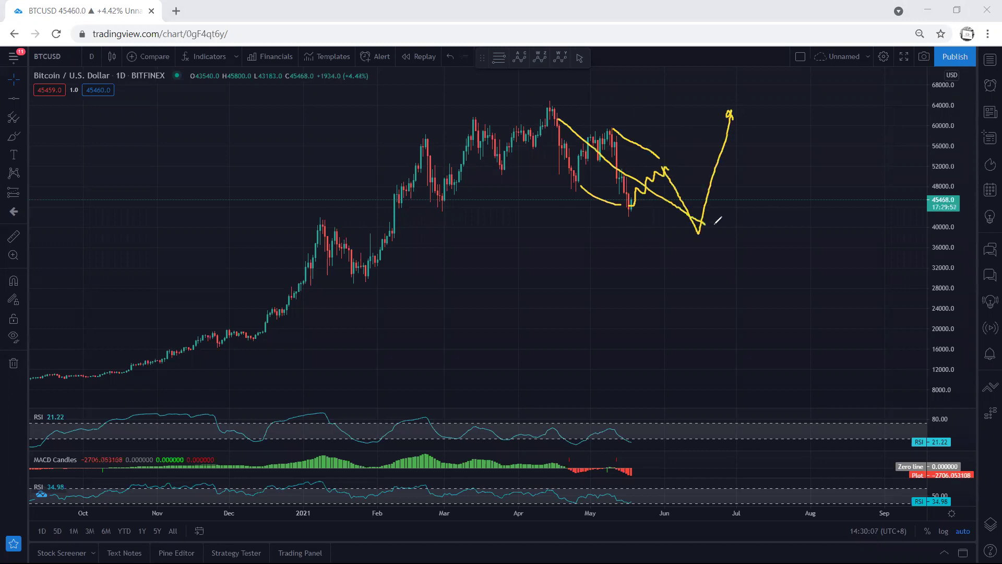
key("ctrl+z")
Step: Try an upward arrow and a downward arrow projection, undoing each one
mouse_move(629, 202)
left_mouse_down()
mouse_move(647, 177)
mouse_move(665, 108)
mouse_move(659, 113)
left_mouse_up()
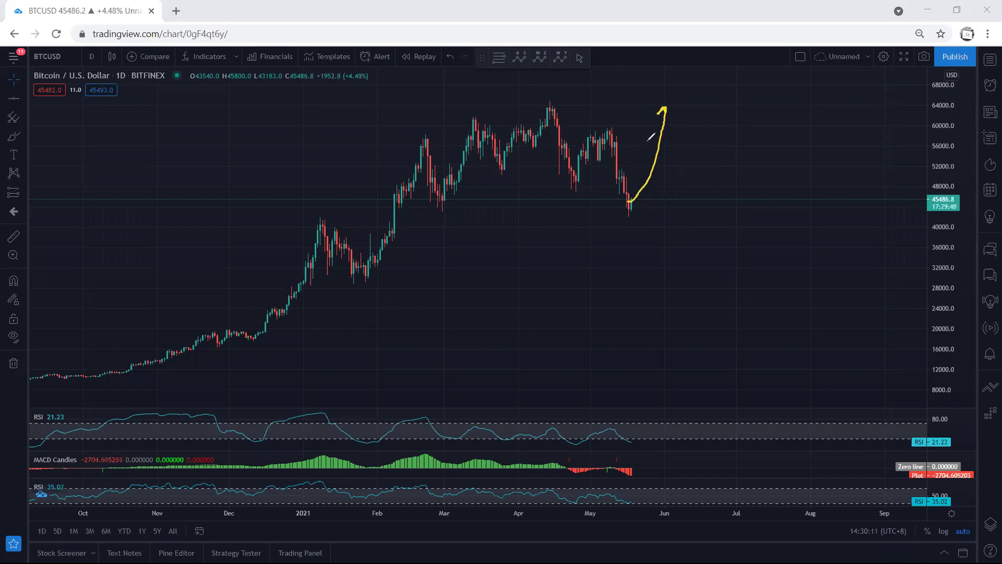
key("ctrl+z")
mouse_move(552, 110)
left_mouse_down()
mouse_move(649, 214)
mouse_move(671, 212)
mouse_move(688, 241)
left_mouse_up()
left_click_drag(668, 242, 685, 241)
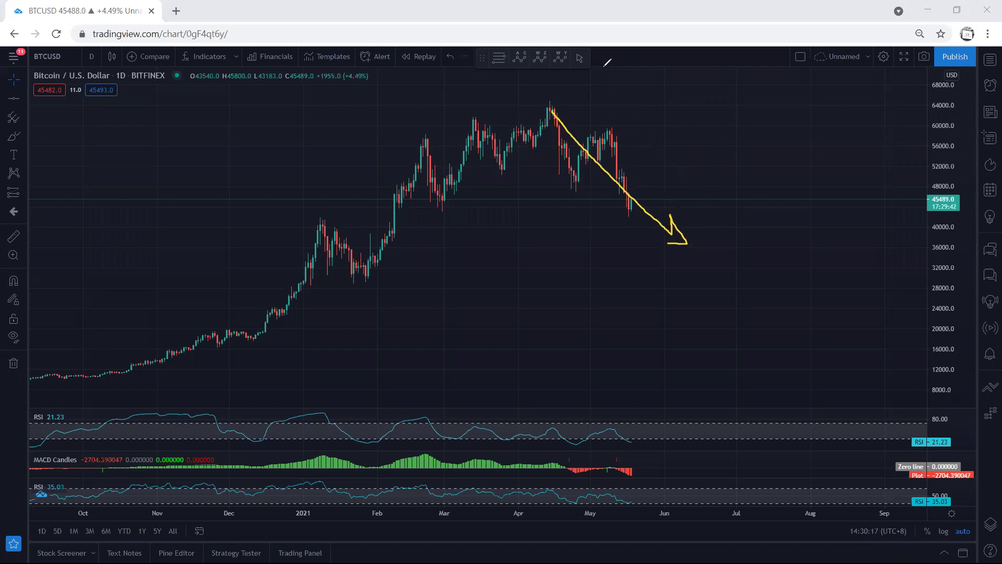
key("ctrl+z")
Step: Mark the April and March highs in yellow, check the MACD and RSI panes, then clear the marks
left_click_drag(543, 99, 556, 98)
left_click_drag(474, 116, 425, 137)
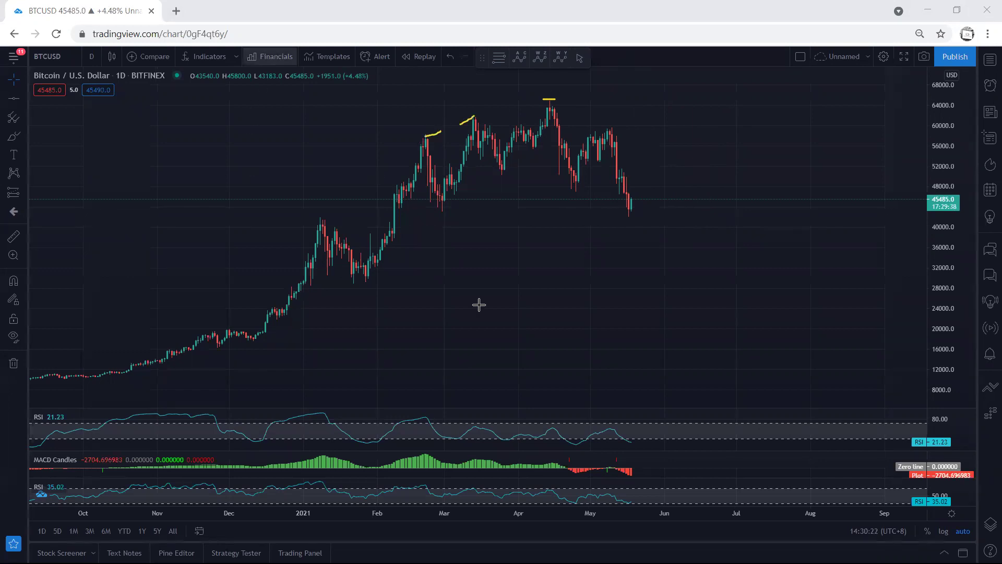
double_click(696, 462)
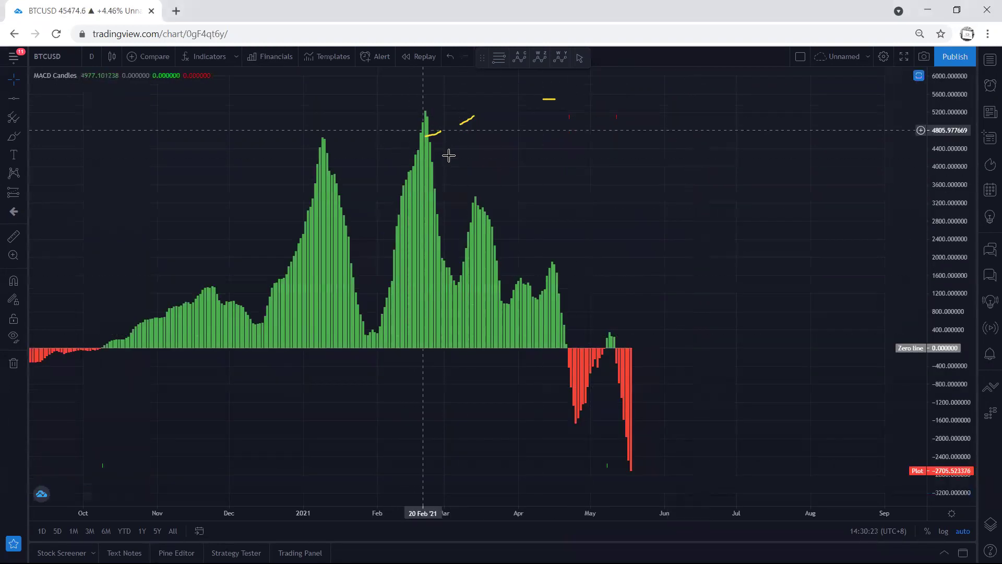
double_click(601, 308)
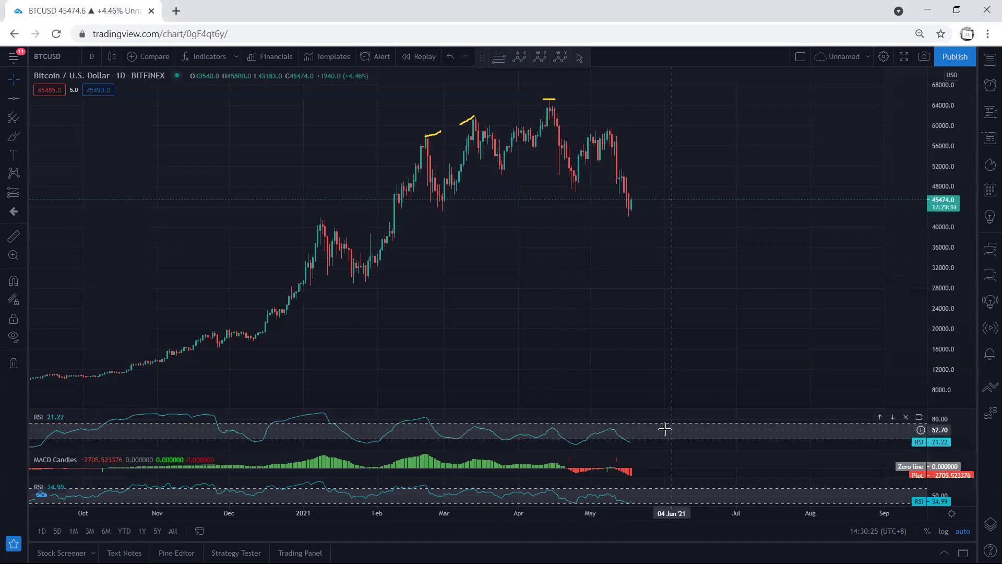
double_click(665, 425)
double_click(530, 170)
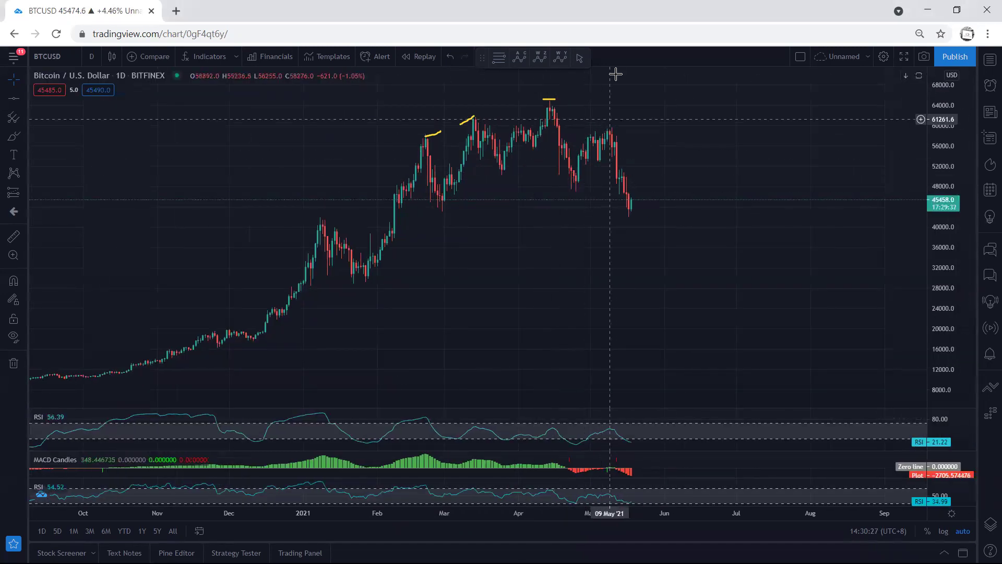
key("ctrl+alt+h")
Step: Switch the chart to 1-week candles and mark the 2018 peak in yellow
left_click(93, 57)
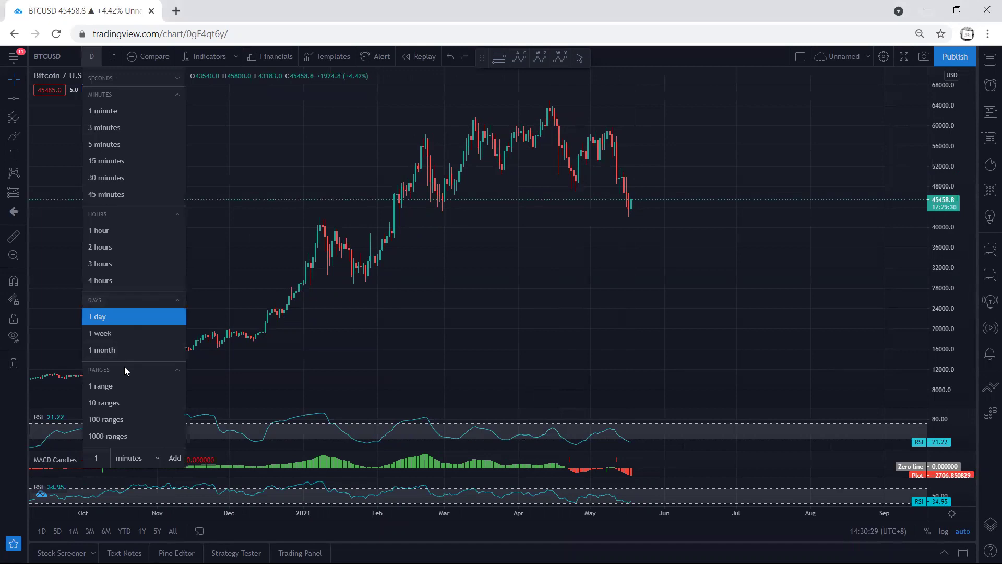
left_click(113, 333)
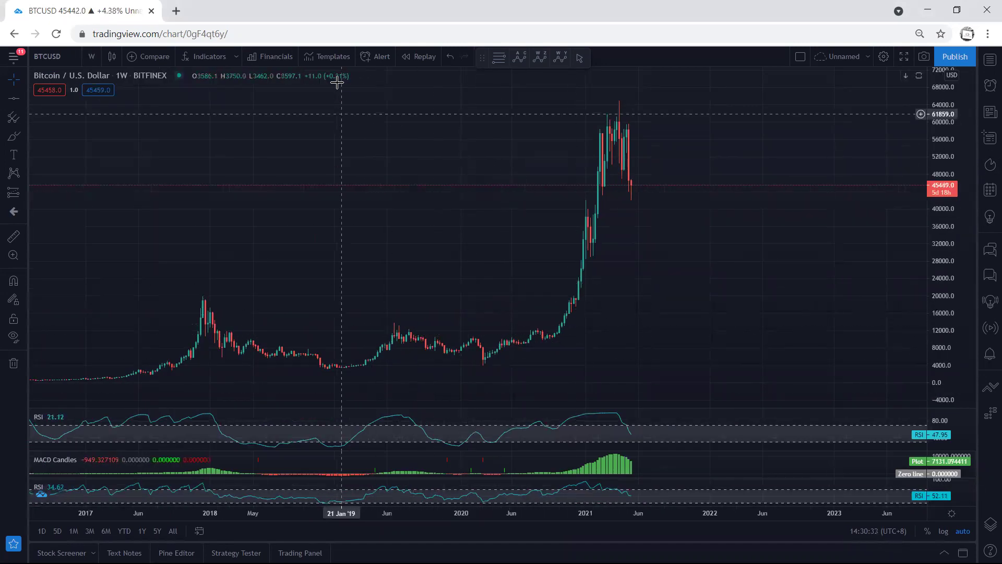
mouse_move(188, 295)
left_mouse_down()
mouse_move(207, 294)
mouse_move(199, 294)
mouse_move(202, 457)
mouse_move(217, 436)
mouse_move(210, 295)
left_mouse_up()
Step: Circle the 2021 top, sketch a stepped decline toward 34000, and trace the 2018 drop
left_click_drag(569, 277, 604, 135)
mouse_move(584, 210)
left_mouse_down()
mouse_move(595, 248)
mouse_move(591, 206)
left_mouse_up()
mouse_move(600, 125)
left_mouse_down()
mouse_move(641, 172)
mouse_move(580, 133)
mouse_move(621, 119)
mouse_move(679, 220)
mouse_move(677, 238)
left_mouse_up()
mouse_move(600, 131)
left_mouse_down()
mouse_move(700, 139)
mouse_move(734, 224)
mouse_move(632, 121)
mouse_move(695, 249)
left_mouse_up()
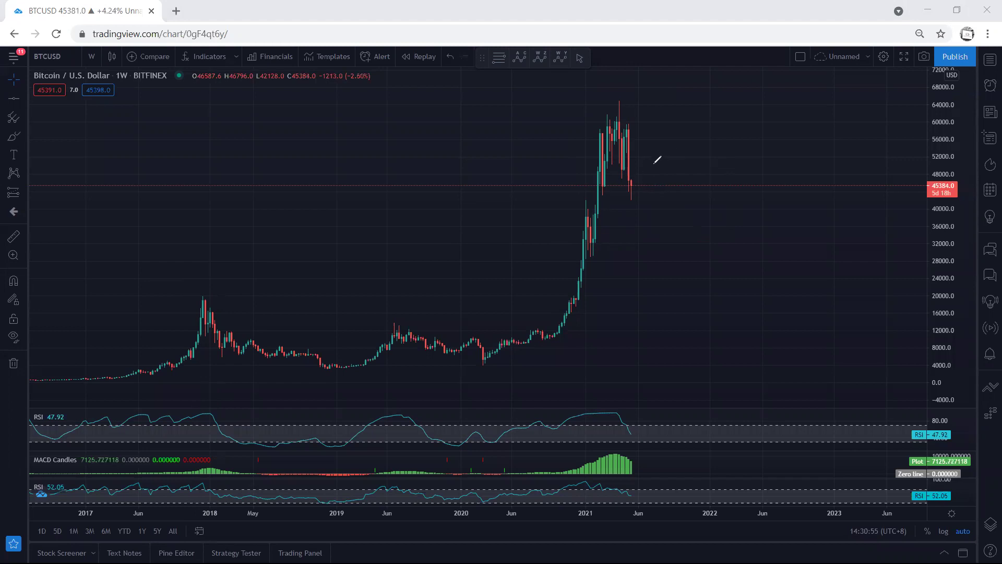
mouse_move(628, 143)
left_mouse_down()
mouse_move(665, 188)
mouse_move(713, 198)
mouse_move(771, 236)
left_mouse_up()
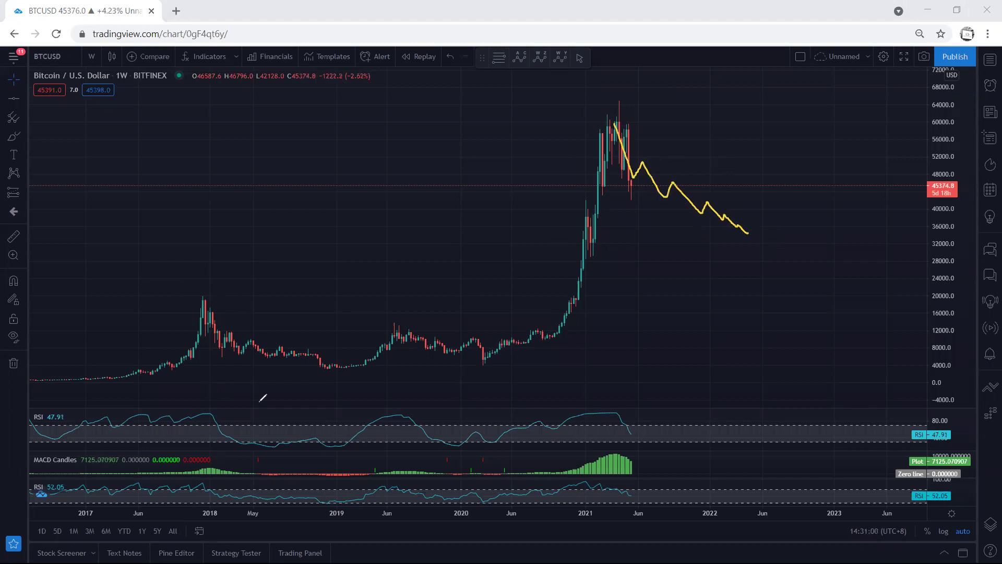
left_click_drag(196, 313, 315, 363)
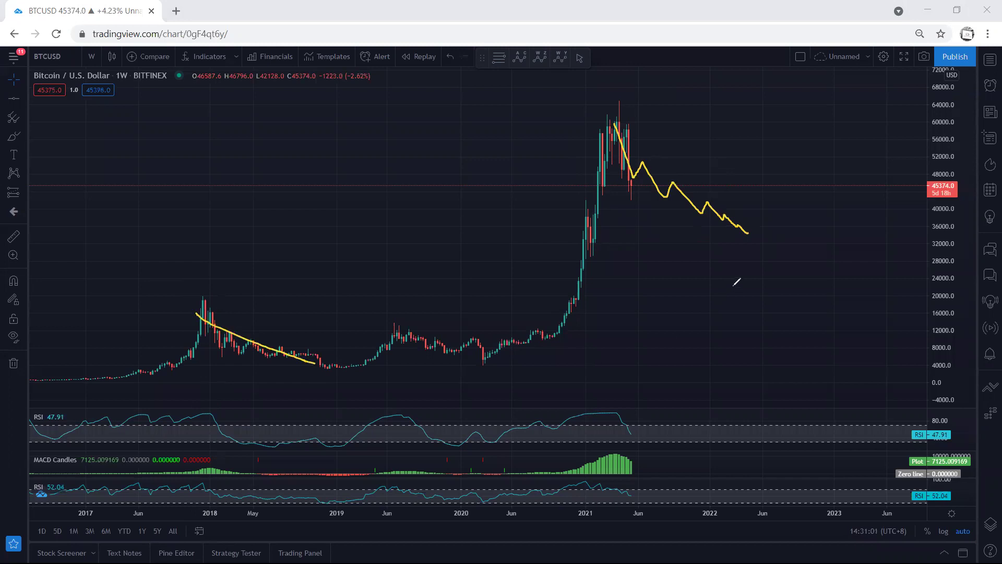
Step: Erase the weekly sketches and switch the chart to 1-day candles
key("e")
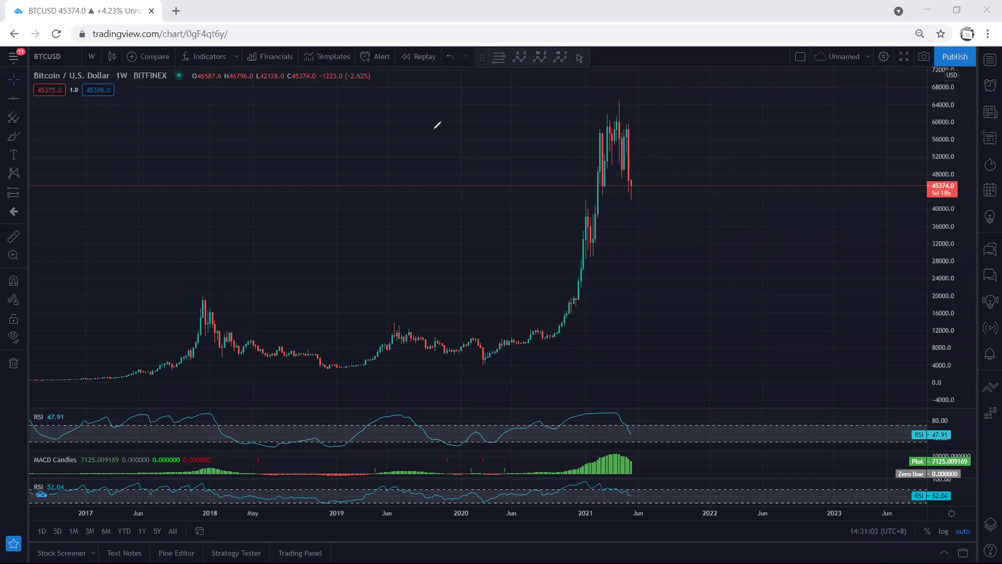
left_click(90, 57)
left_click(104, 310)
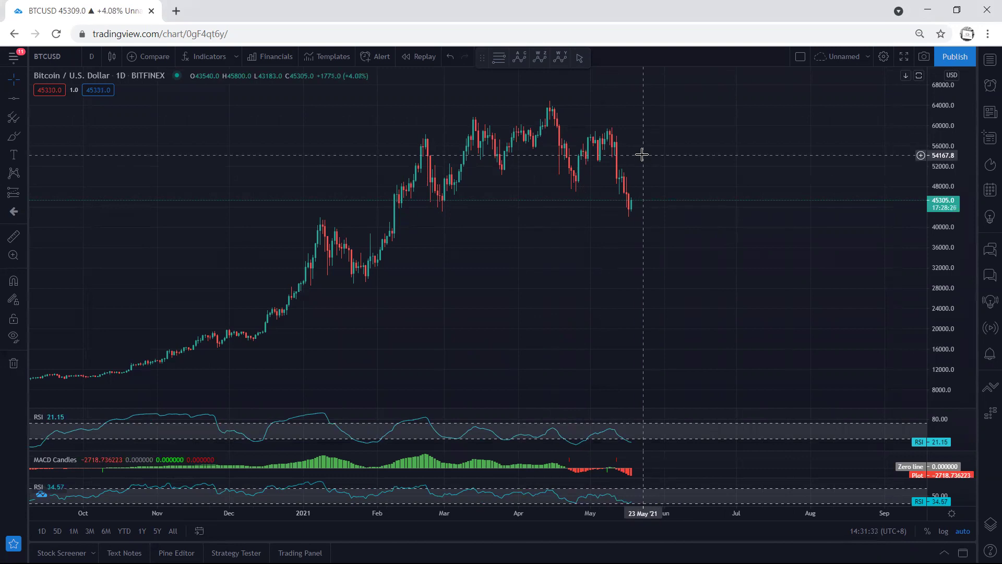
Step: Sketch a rebound projection toward 58000 with an arrowhead, then erase it
mouse_move(621, 212)
left_mouse_down()
mouse_move(668, 130)
mouse_move(667, 140)
left_mouse_up()
mouse_move(644, 215)
left_mouse_down()
mouse_move(693, 130)
mouse_move(642, 190)
left_mouse_up()
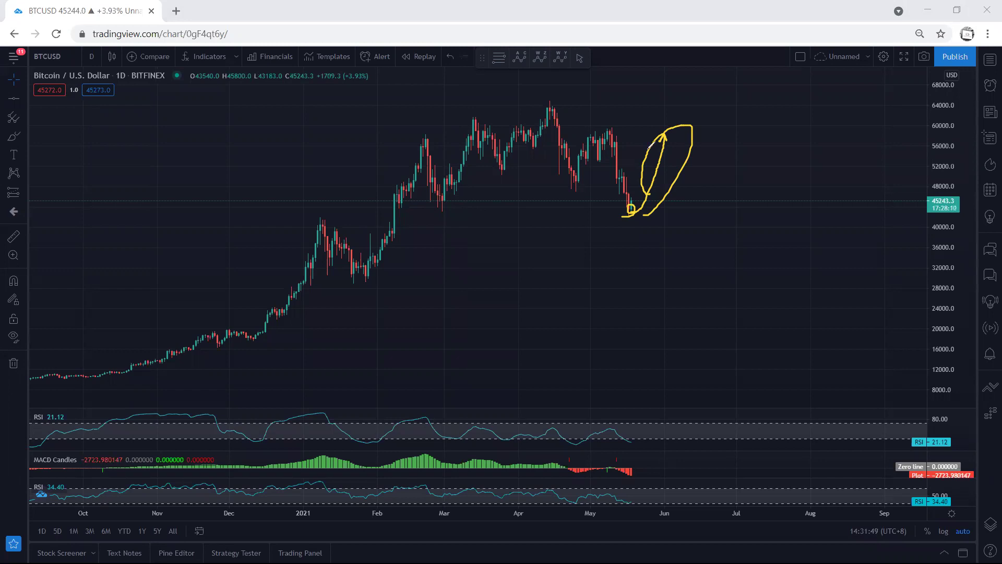
key("e")
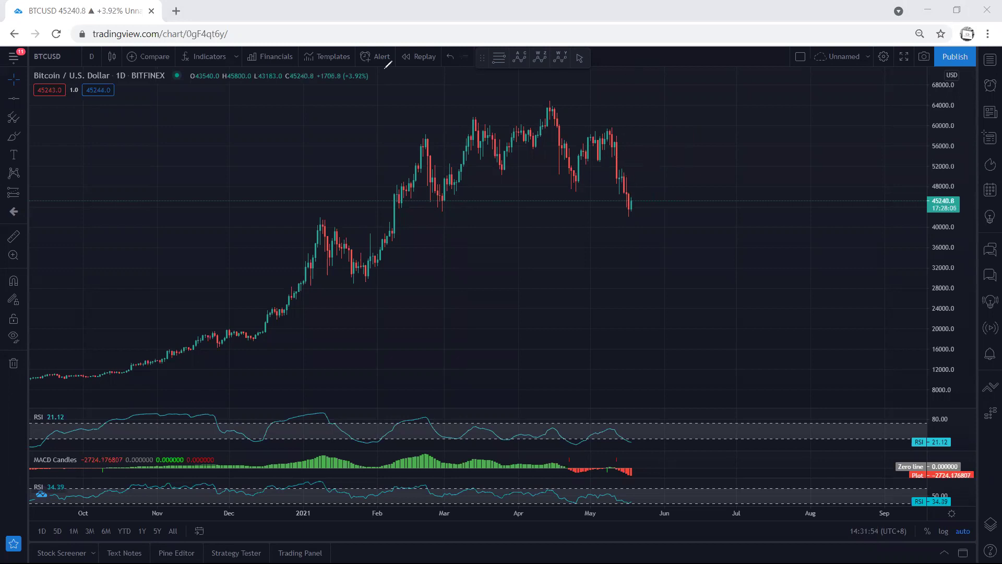
Step: Switch to 4-hour candles, compress the price scale and pan onto the recent sell-off
left_click(93, 58)
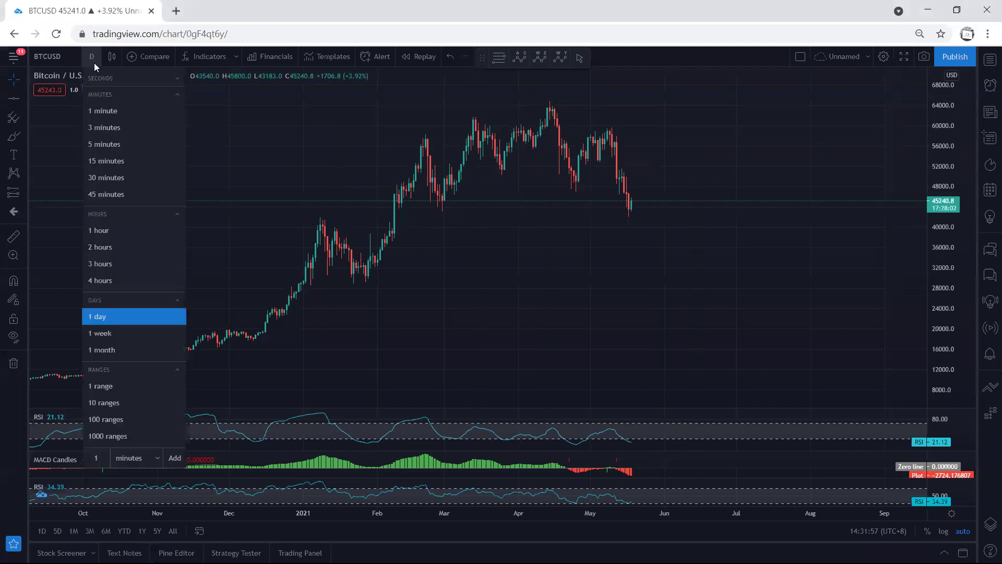
left_click(117, 281)
left_click_drag(940, 287, 939, 308)
left_click_drag(718, 264, 742, 213)
Step: Underline the latest and earlier lows in yellow, then enlarge and restore the RSI and MACD panes
left_click_drag(632, 322, 651, 322)
left_click_drag(584, 273, 565, 274)
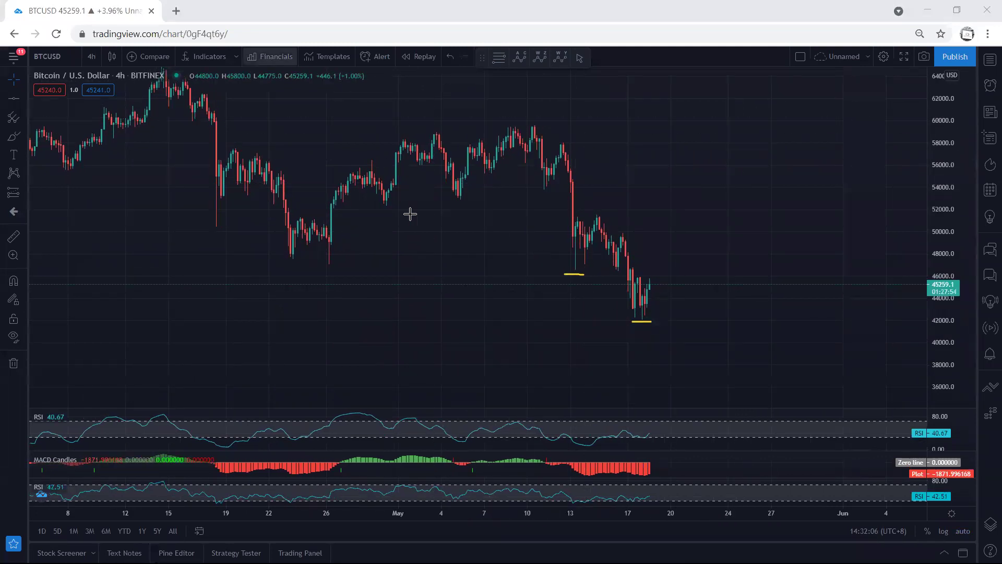
double_click(683, 431)
double_click(687, 469)
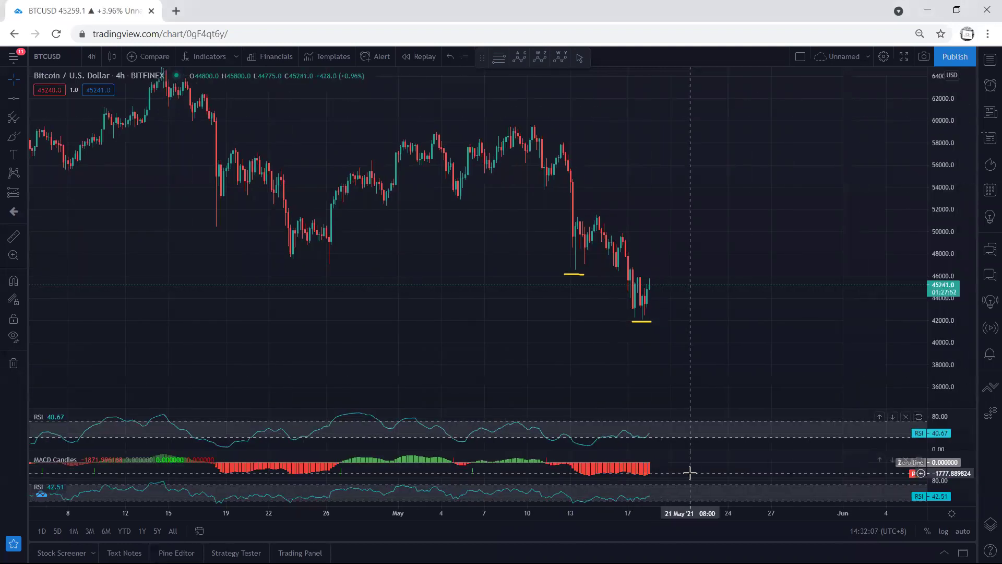
double_click(687, 468)
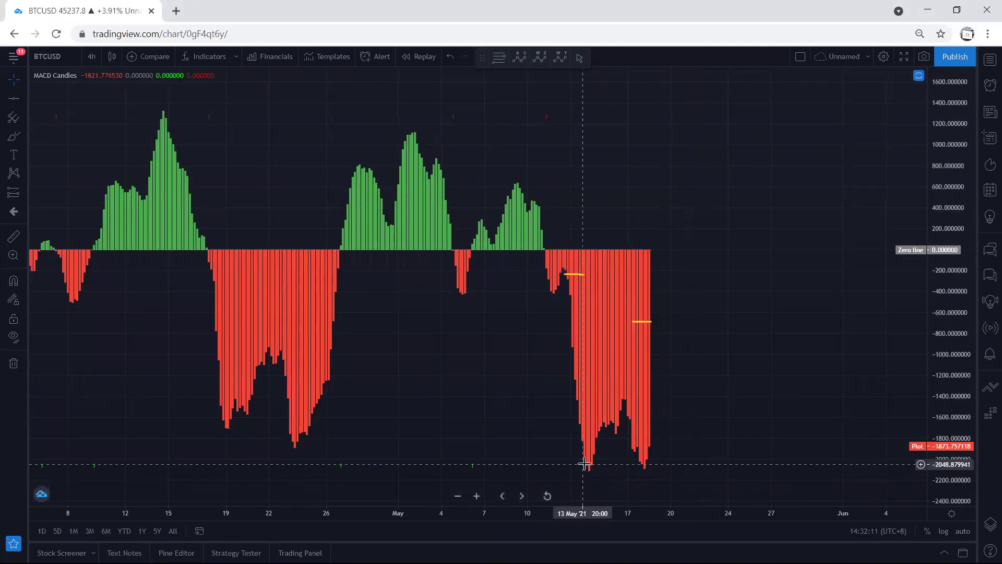
double_click(689, 430)
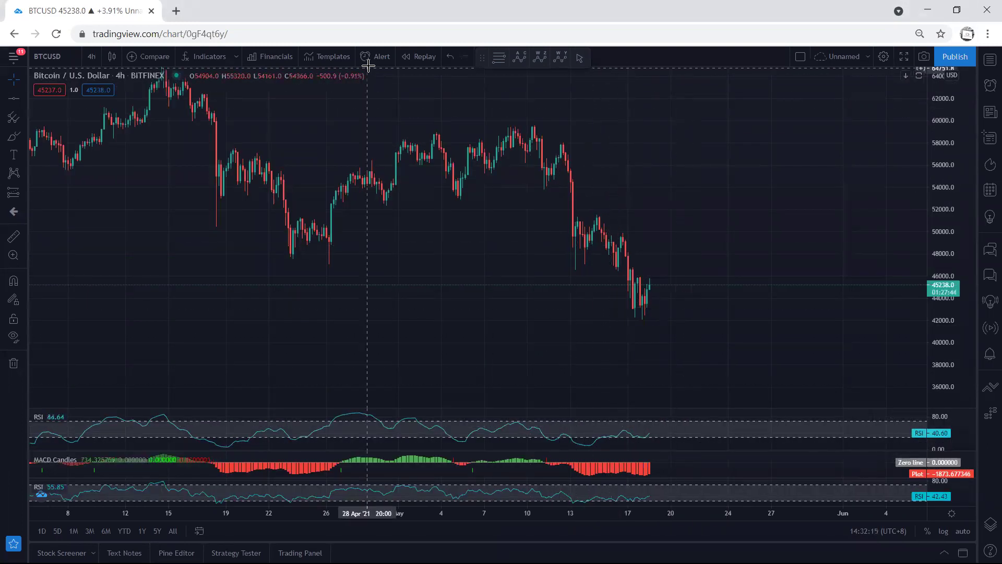
mouse_move(628, 301)
left_mouse_down()
mouse_move(641, 285)
mouse_move(661, 285)
left_mouse_up()
mouse_move(575, 239)
left_mouse_down()
mouse_move(617, 238)
mouse_move(654, 274)
left_mouse_up()
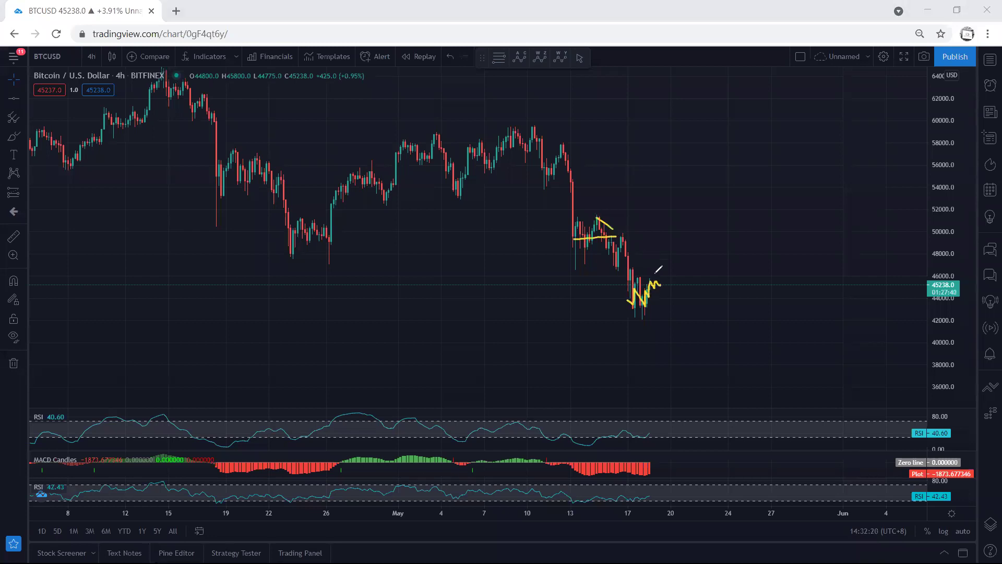
left_click_drag(568, 244, 621, 310)
mouse_move(572, 148)
left_mouse_down()
mouse_move(559, 219)
mouse_move(574, 243)
mouse_move(585, 162)
mouse_move(570, 151)
left_mouse_up()
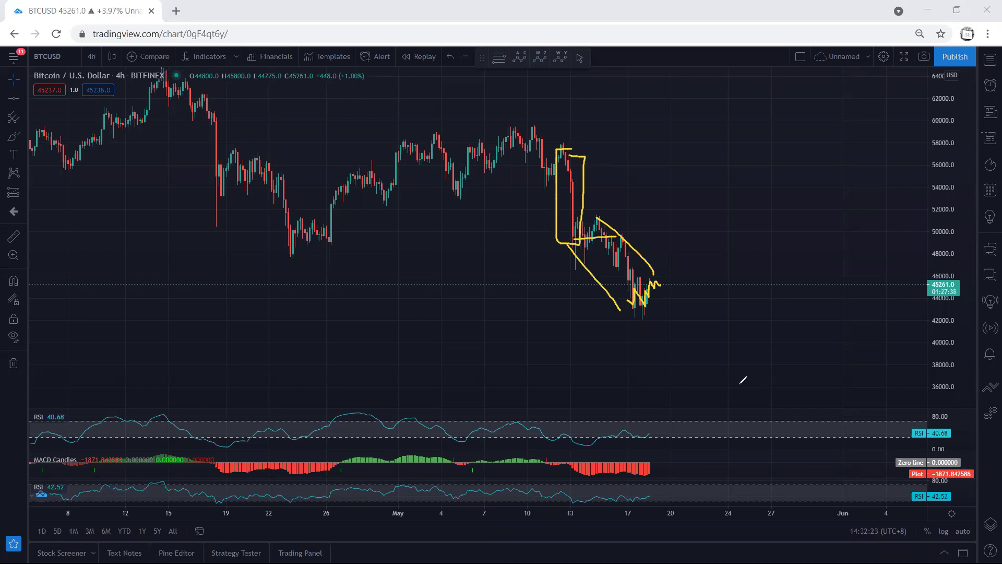
mouse_move(660, 282)
left_mouse_down()
mouse_move(696, 334)
mouse_move(662, 273)
mouse_move(629, 277)
mouse_move(642, 302)
left_mouse_up()
key("e")
mouse_move(695, 253)
left_mouse_down()
mouse_move(665, 277)
mouse_move(675, 286)
mouse_move(643, 300)
mouse_move(672, 265)
mouse_move(695, 325)
left_mouse_up()
key("e")
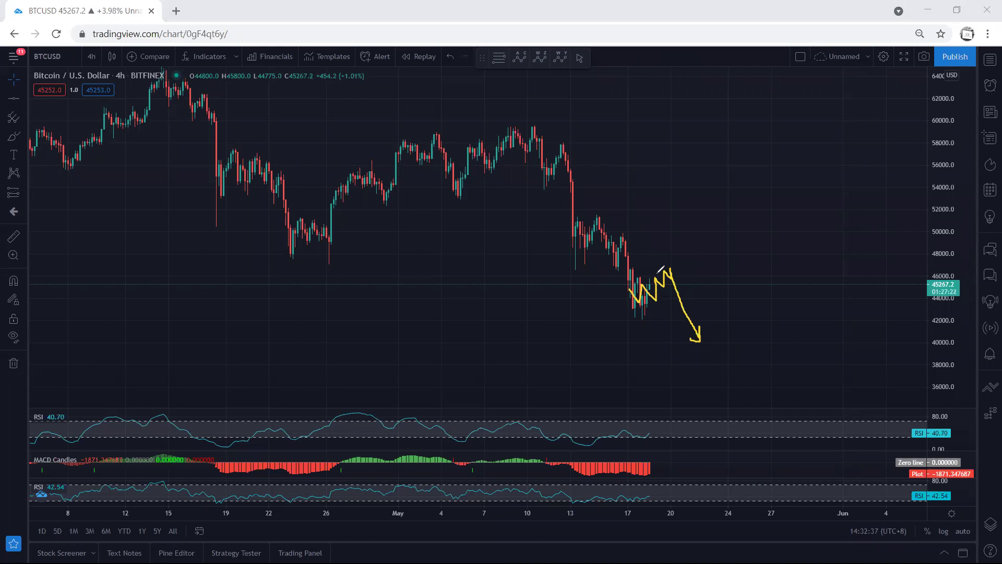
key("e")
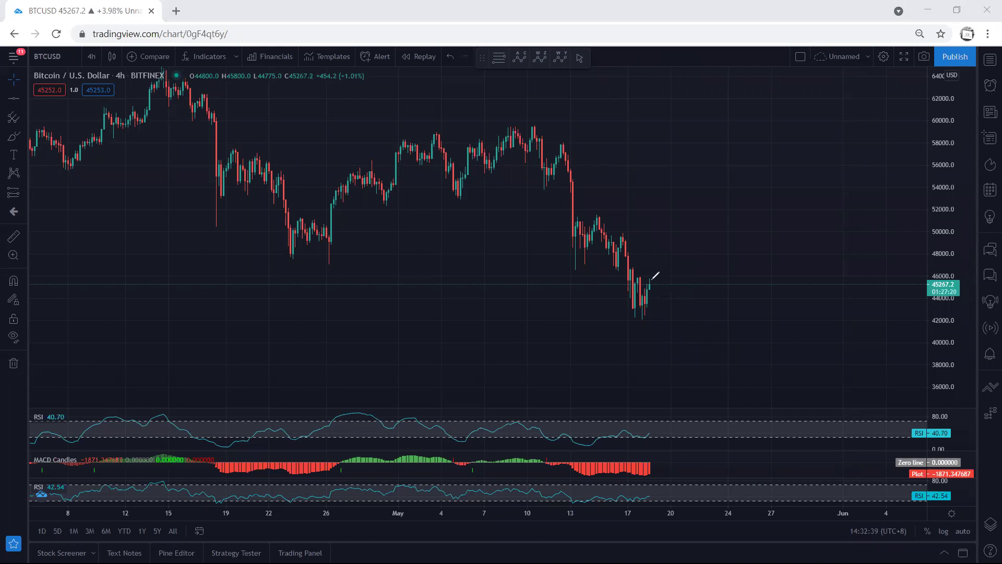
left_click(95, 51)
Step: Switch to 1-hour candles, stretch the price scale and pan onto the recent decline
left_click(110, 233)
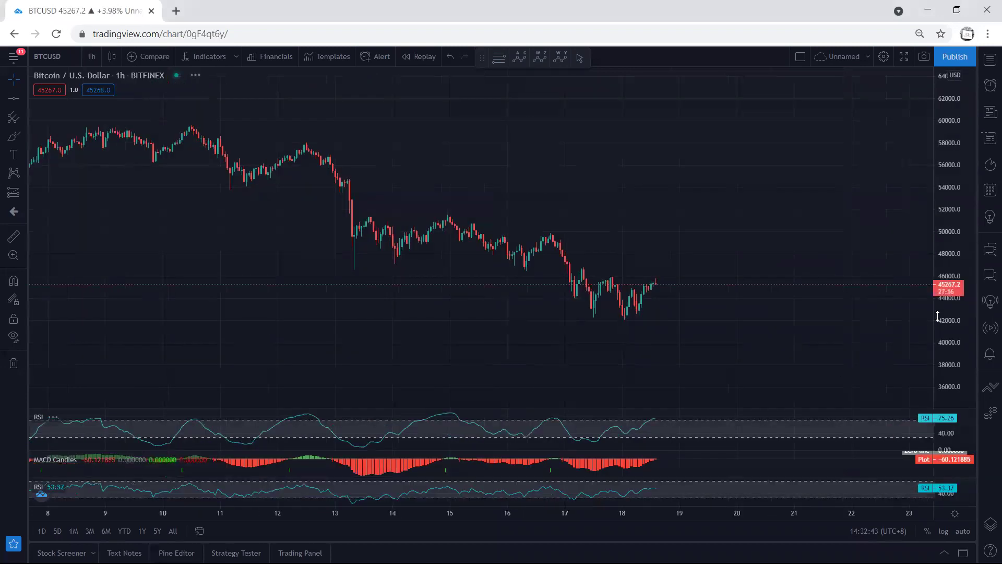
left_click_drag(937, 315, 938, 277)
left_click_drag(745, 226, 695, 199)
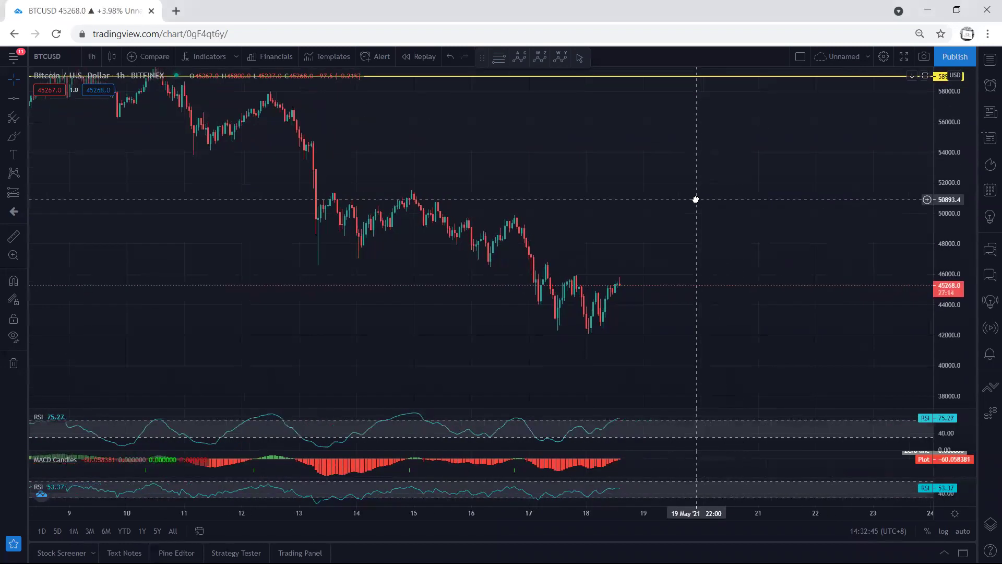
Step: Sketch the drop, rebound, range base and a V-shaped dip toward 41000, then clear it all
mouse_move(514, 225)
left_mouse_down()
mouse_move(548, 317)
mouse_move(593, 300)
mouse_move(597, 320)
left_mouse_up()
mouse_move(578, 281)
left_mouse_down()
mouse_move(595, 316)
mouse_move(566, 302)
mouse_move(574, 277)
left_mouse_up()
left_click_drag(591, 315, 609, 284)
left_click_drag(554, 328, 611, 329)
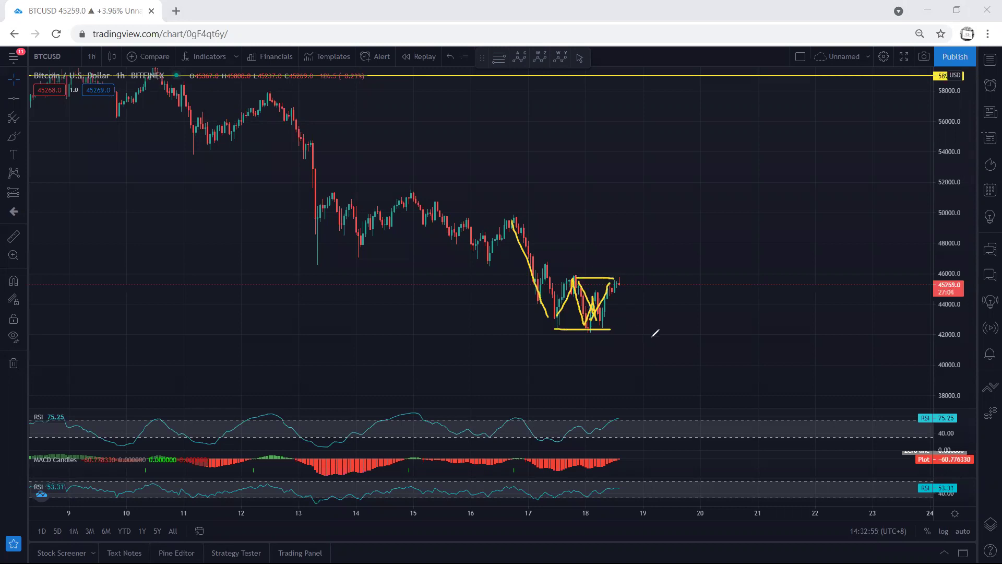
left_click_drag(619, 280, 639, 350)
mouse_move(539, 332)
left_mouse_down()
mouse_move(616, 332)
mouse_move(641, 351)
mouse_move(686, 232)
mouse_move(692, 246)
left_mouse_up()
mouse_move(704, 314)
left_mouse_down()
mouse_move(678, 224)
mouse_move(641, 309)
mouse_move(653, 361)
left_mouse_up()
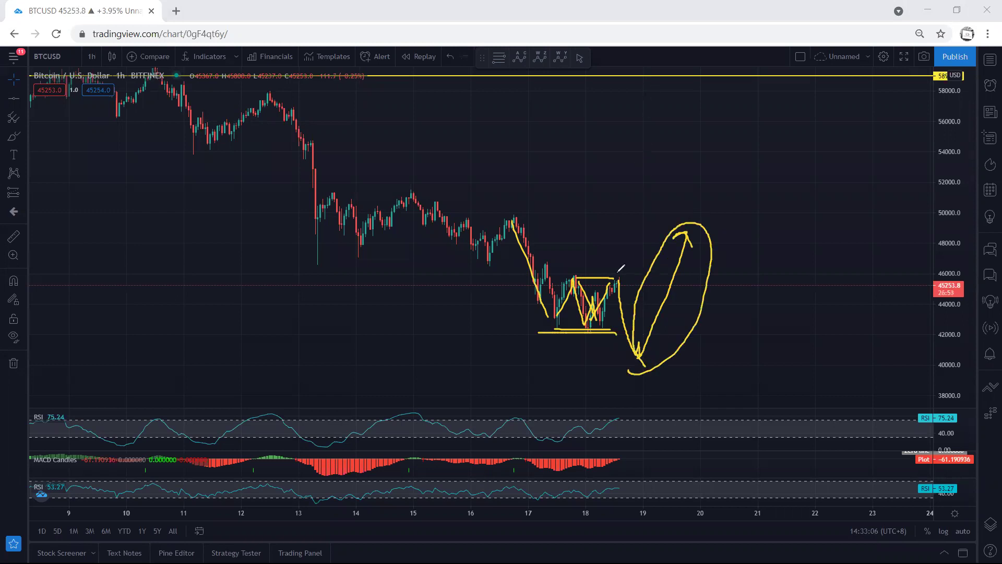
key("e")
Step: Sketch a breakout above 46000 with a flag near 48500 toward 51000
left_click_drag(612, 289, 638, 229)
left_click_drag(563, 459, 419, 469)
left_click_drag(569, 432, 309, 446)
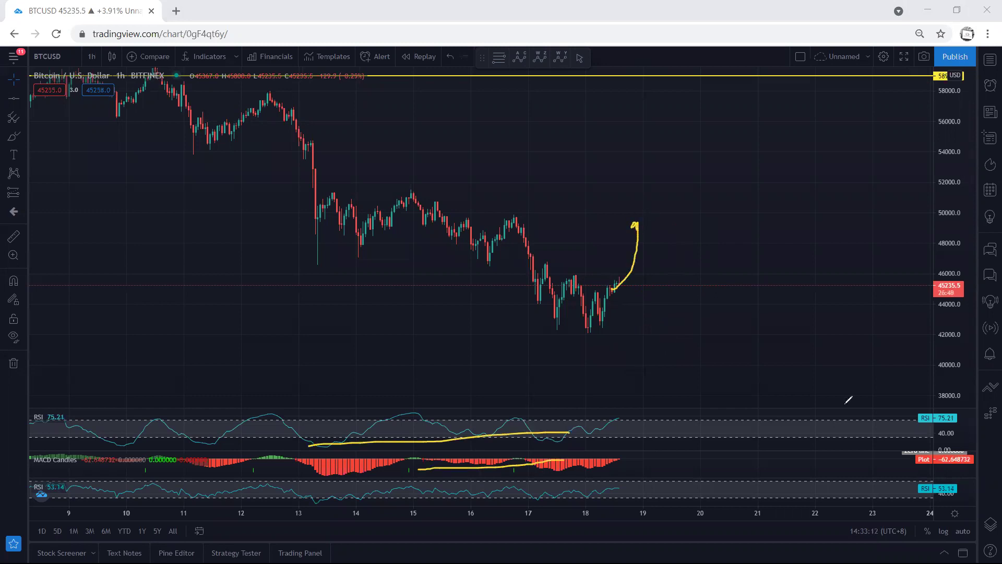
key("e")
left_click_drag(608, 288, 625, 248)
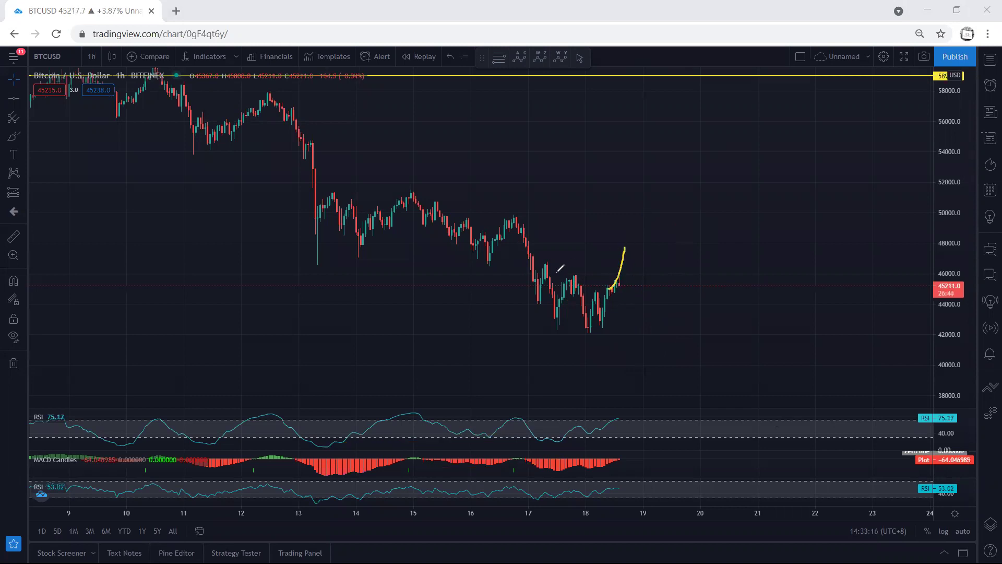
mouse_move(556, 274)
left_mouse_down()
mouse_move(659, 274)
mouse_move(627, 231)
mouse_move(641, 246)
mouse_move(656, 239)
mouse_move(643, 254)
mouse_move(666, 196)
left_mouse_up()
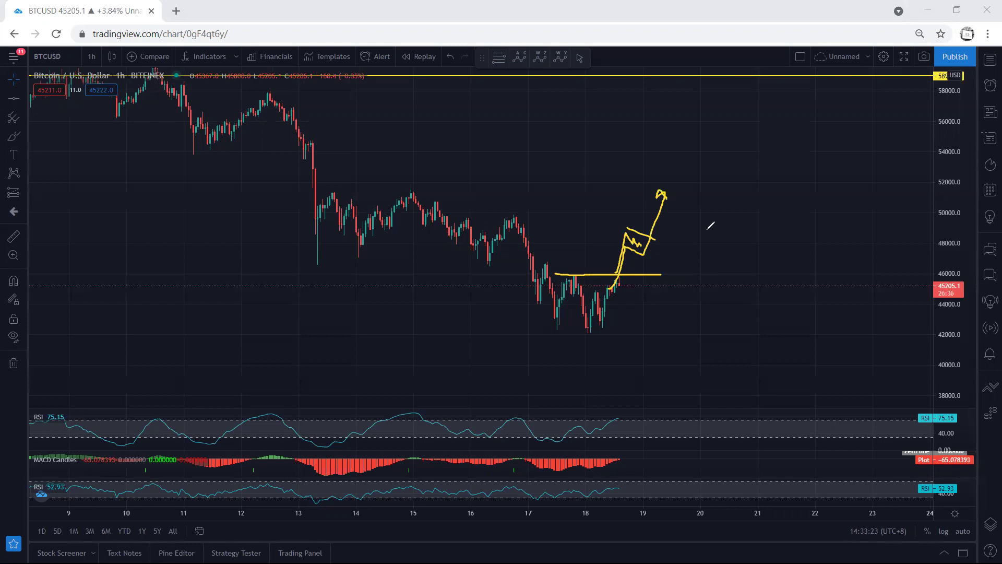
Step: Try a short swing-high mark, an upward arrow and a dip-and-rally loop, erasing each
key("e")
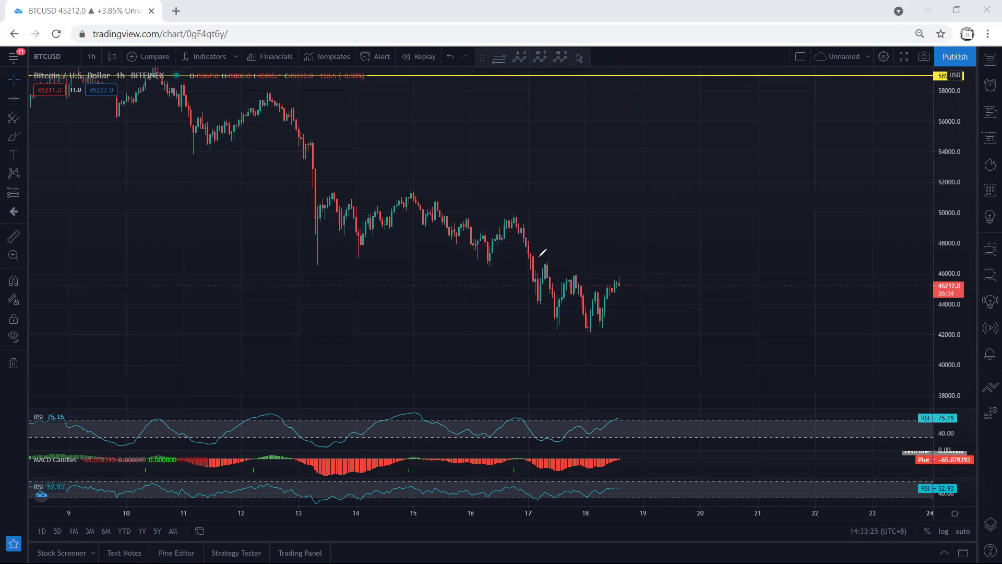
left_click_drag(537, 259, 557, 260)
left_click_drag(616, 285, 633, 235)
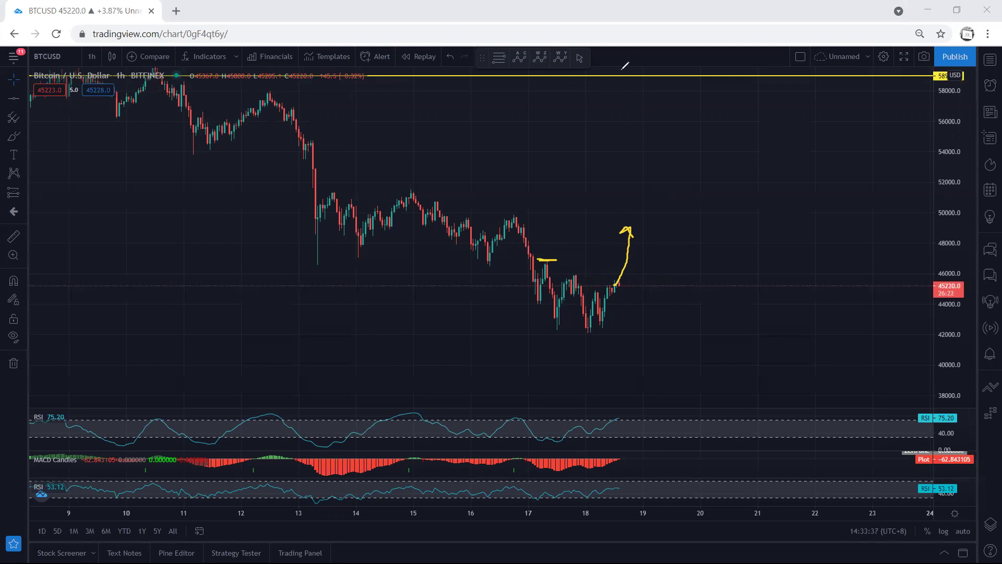
key("e")
mouse_move(618, 283)
left_mouse_down()
mouse_move(632, 359)
mouse_move(696, 236)
left_mouse_up()
left_click_drag(619, 373, 664, 361)
mouse_move(707, 308)
left_mouse_down()
mouse_move(716, 225)
mouse_move(627, 313)
mouse_move(642, 368)
mouse_move(651, 361)
left_mouse_up()
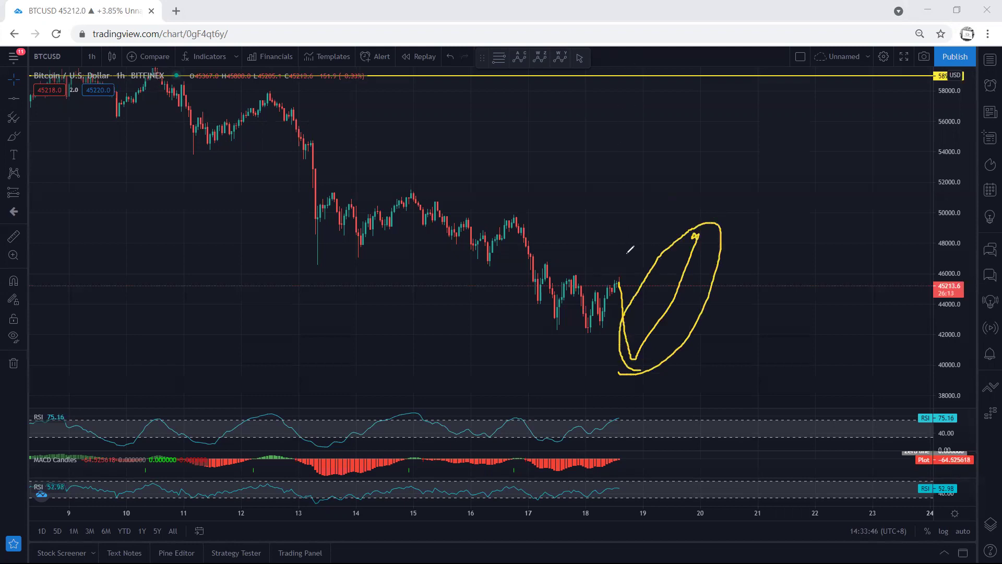
key("e")
Step: Sketch a drop toward 40,000 with a support line and rounded rebound, then erase it
left_click_drag(618, 276, 626, 333)
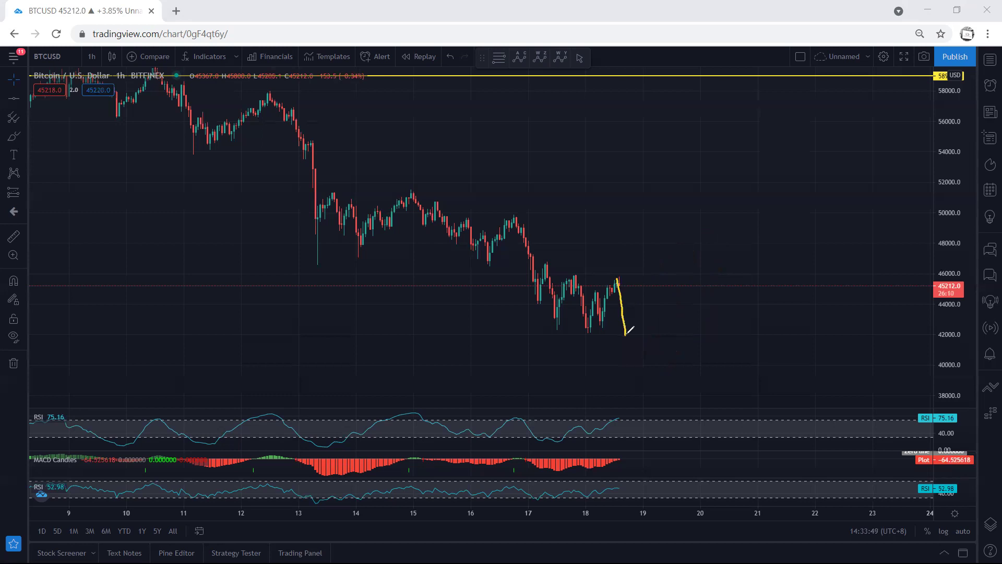
left_click_drag(618, 277, 624, 355)
mouse_move(530, 331)
left_mouse_down()
mouse_move(645, 332)
mouse_move(645, 358)
mouse_move(664, 344)
mouse_move(699, 257)
mouse_move(700, 270)
left_mouse_up()
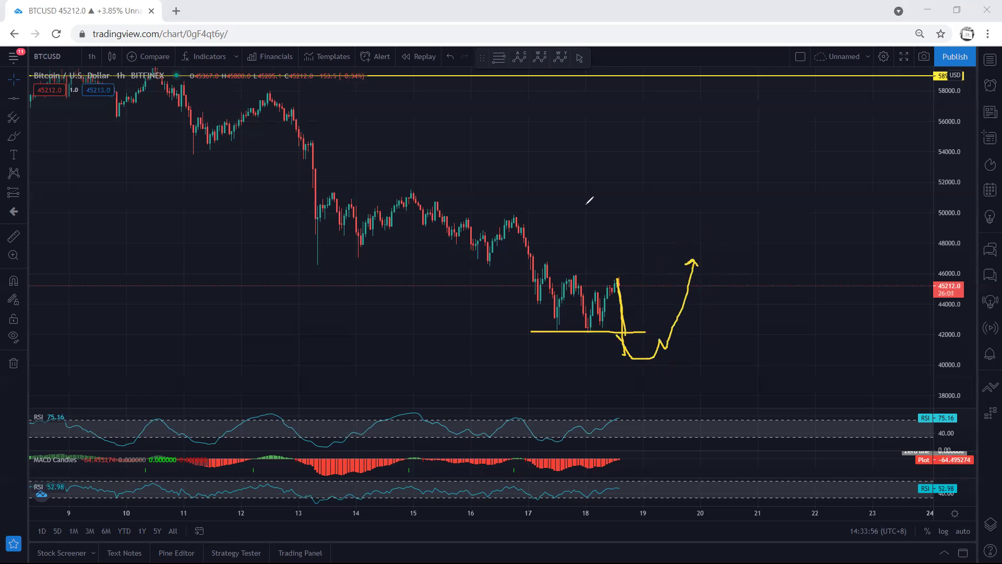
key("e")
Step: Draw yellow lines over the recent highs near 46000 and under the lows near 42000
mouse_move(618, 279)
left_mouse_down()
mouse_move(642, 287)
mouse_move(638, 295)
mouse_move(649, 268)
mouse_move(621, 301)
left_mouse_up()
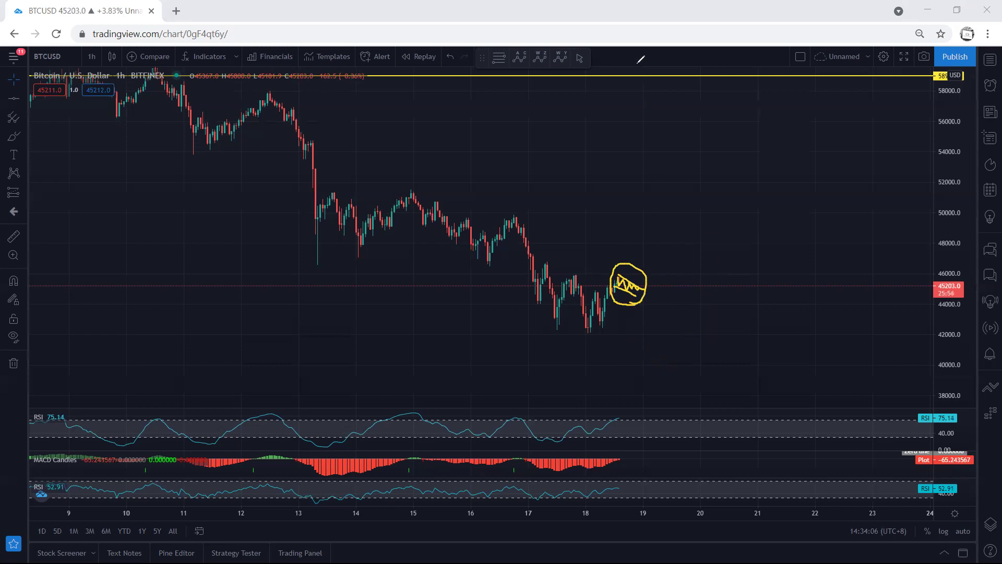
left_click_drag(573, 274, 619, 282)
left_click_drag(552, 327, 585, 332)
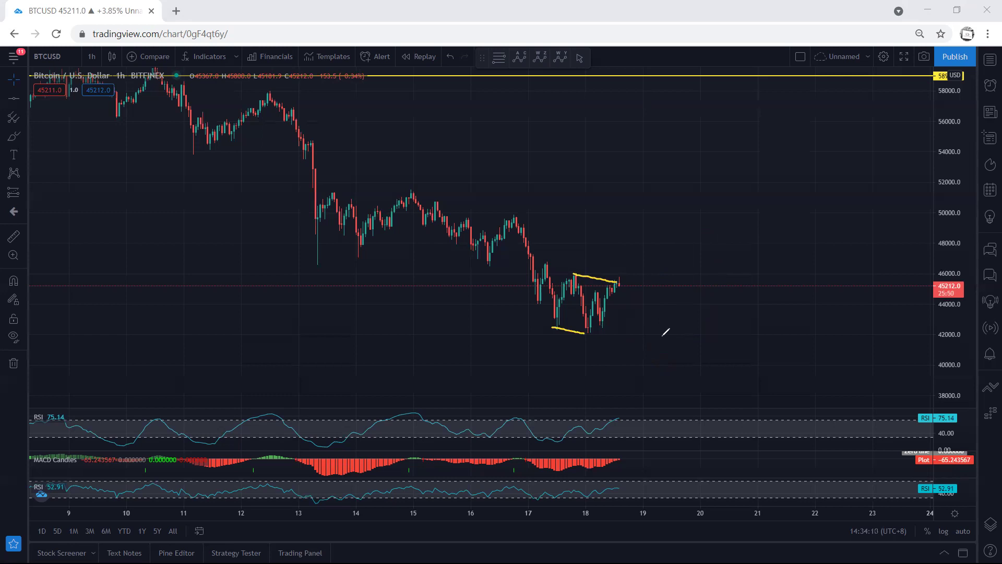